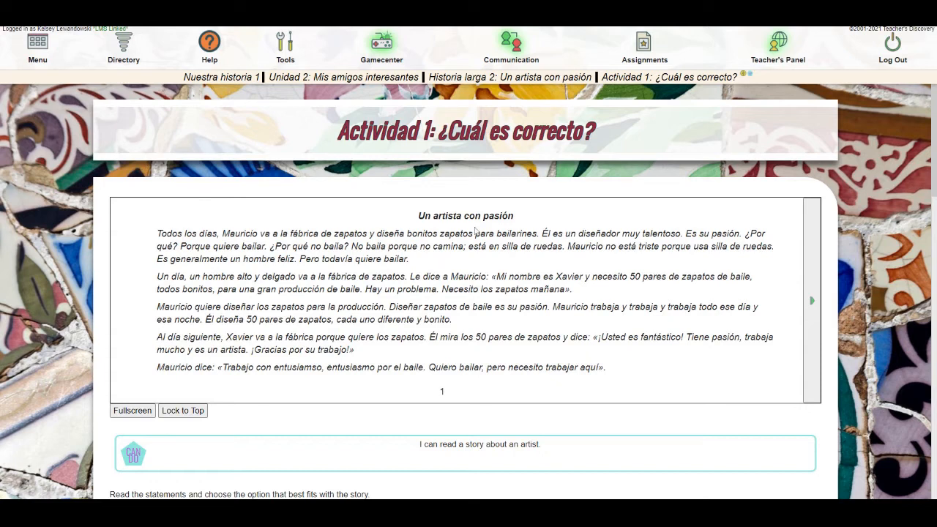
Open the list of work that requires grading, sort it by student and expand the Fourth Hour 2021-22 class
mouse_move(772, 67)
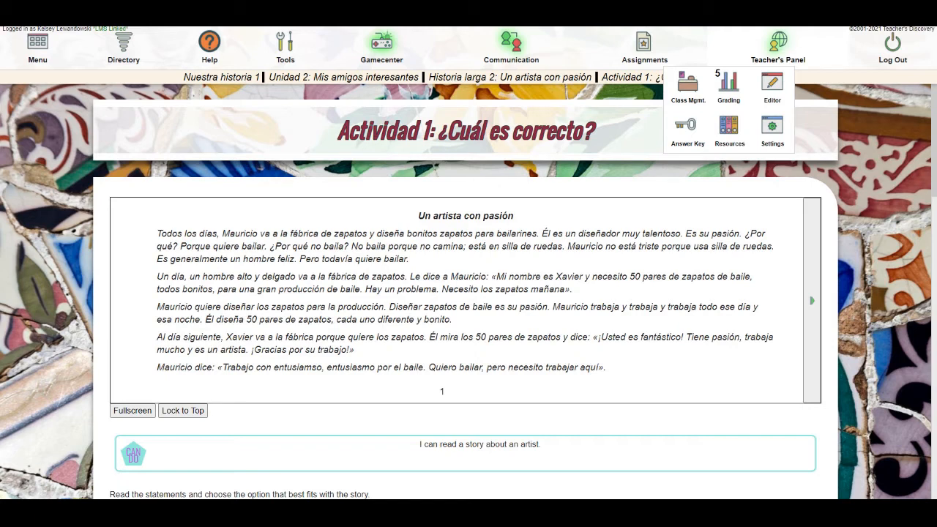
left_click(731, 86)
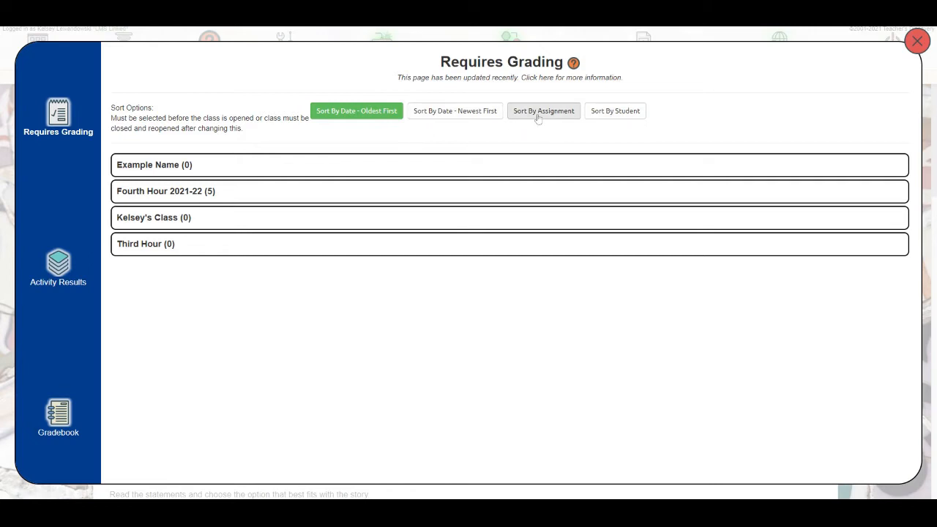
left_click(615, 111)
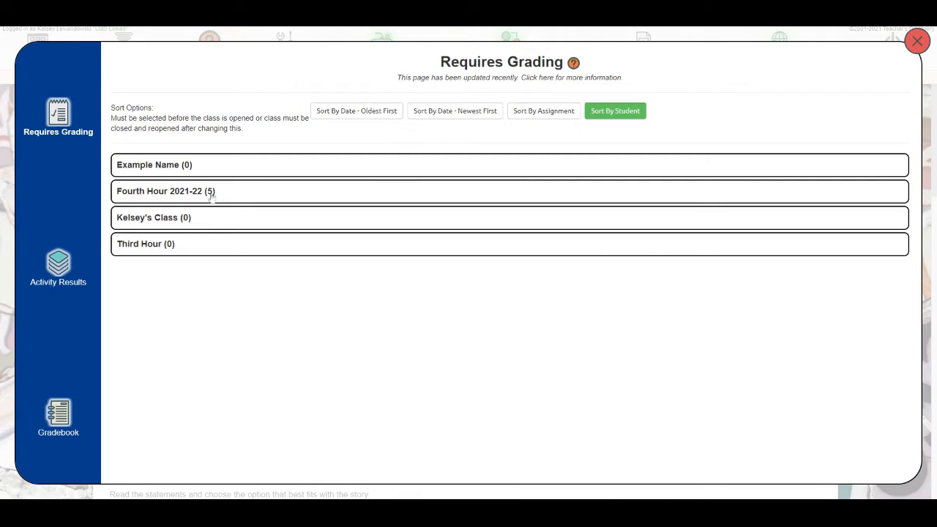
left_click(168, 192)
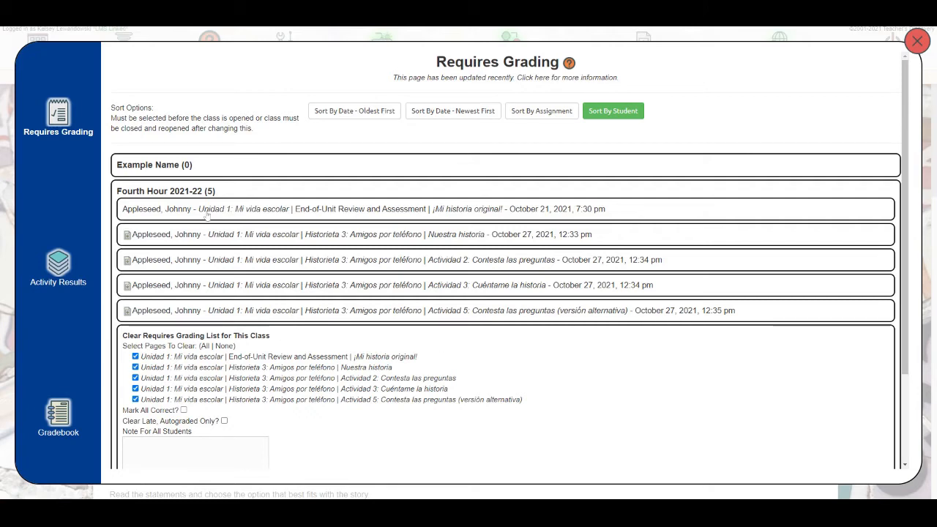
Open the ¡Mi historia original! submission and score its five rubric rows 3, 4, 3, 2 and 4 in order
left_click(231, 216)
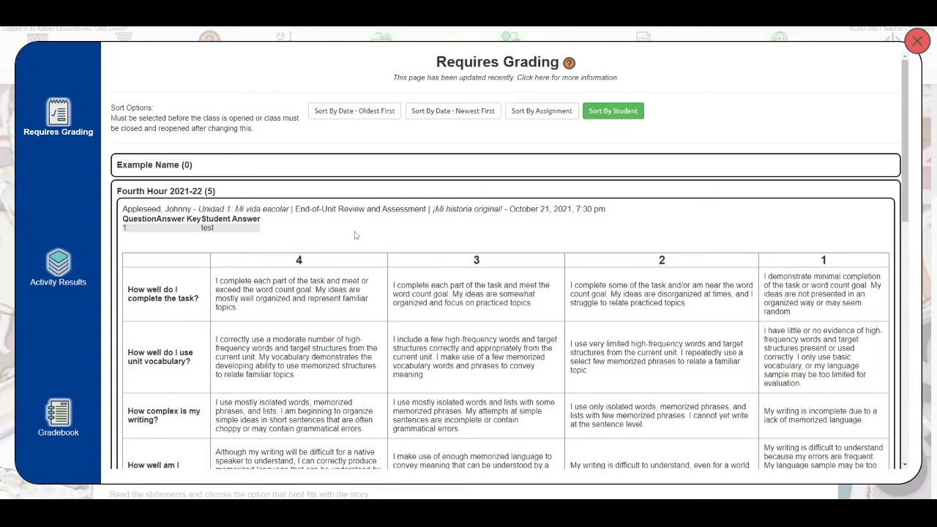
scroll(357, 235, "down", 3)
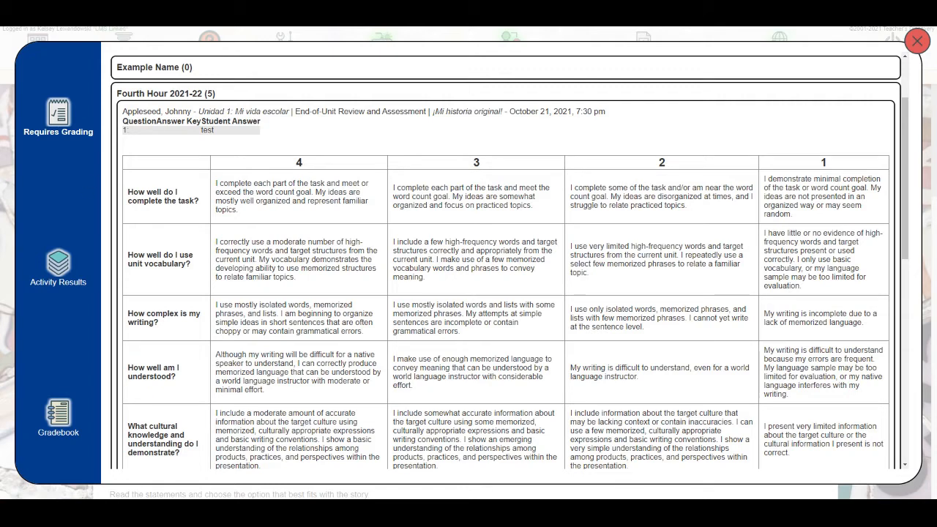
left_click_drag(139, 193, 190, 202)
left_click(192, 202)
left_click(505, 196)
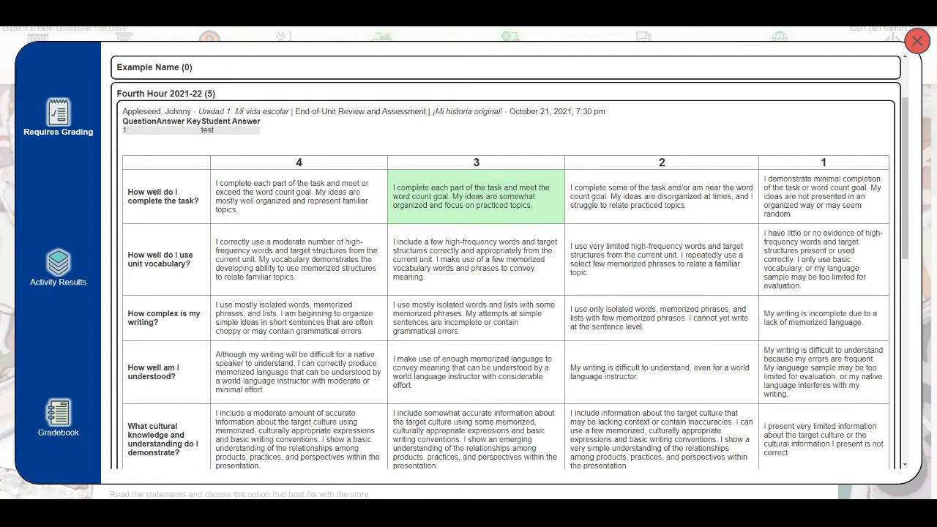
left_click(274, 265)
left_click(429, 316)
left_click(595, 373)
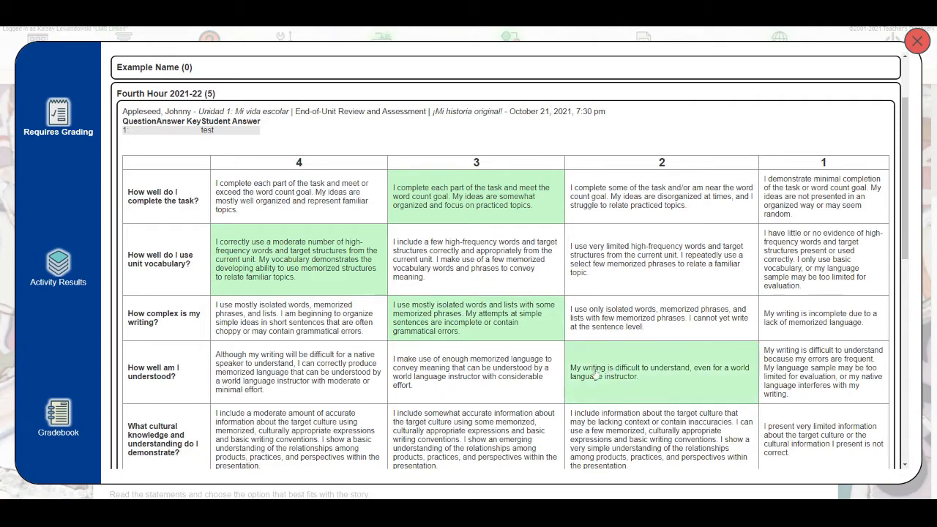
left_click(351, 434)
Check the time the student spent on the page, shown below the rubric
scroll(460, 355, "down", 2)
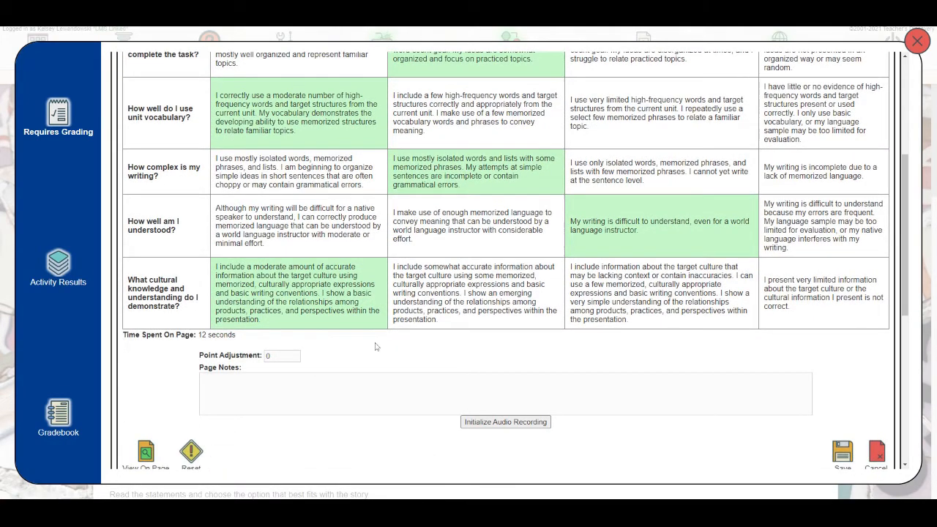
left_click_drag(271, 342, 123, 337)
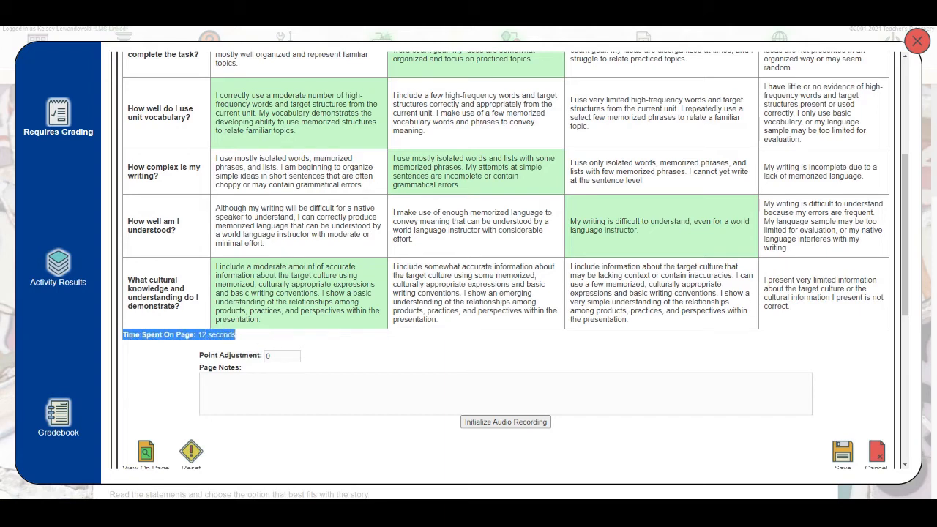
left_click(175, 335)
triple_click(176, 334)
left_click(401, 349)
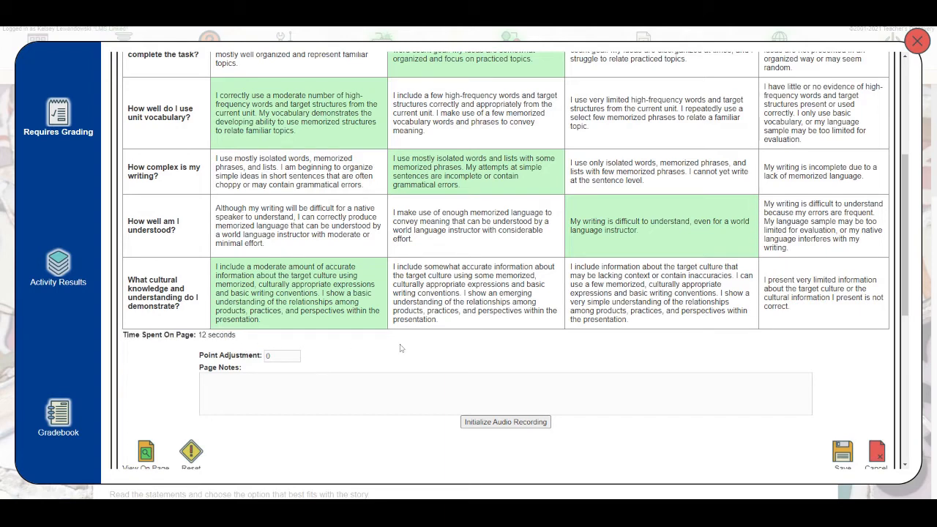
triple_click(195, 334)
left_click(369, 428)
Try point adjustments of 0.5 and 10 for the submission and clear the value
scroll(436, 358, "down", 1)
scroll(429, 328, "down", 1)
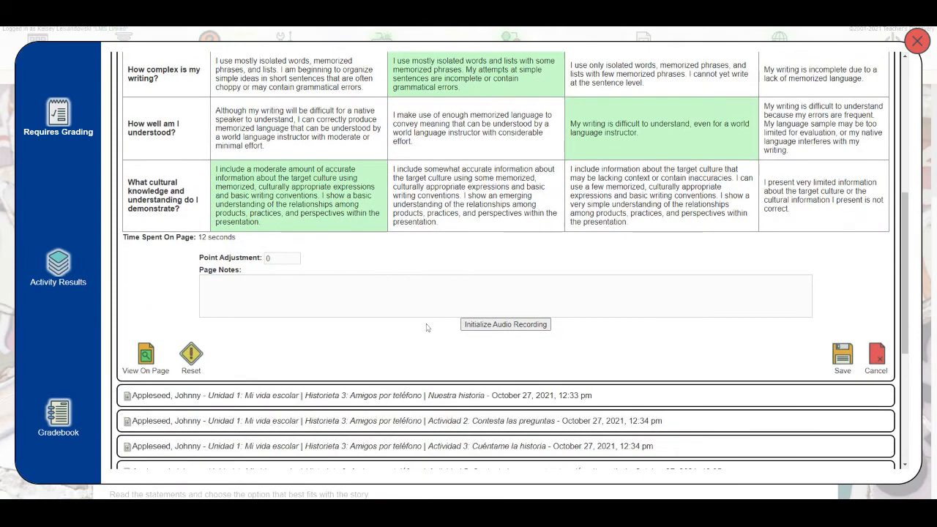
left_click(293, 258)
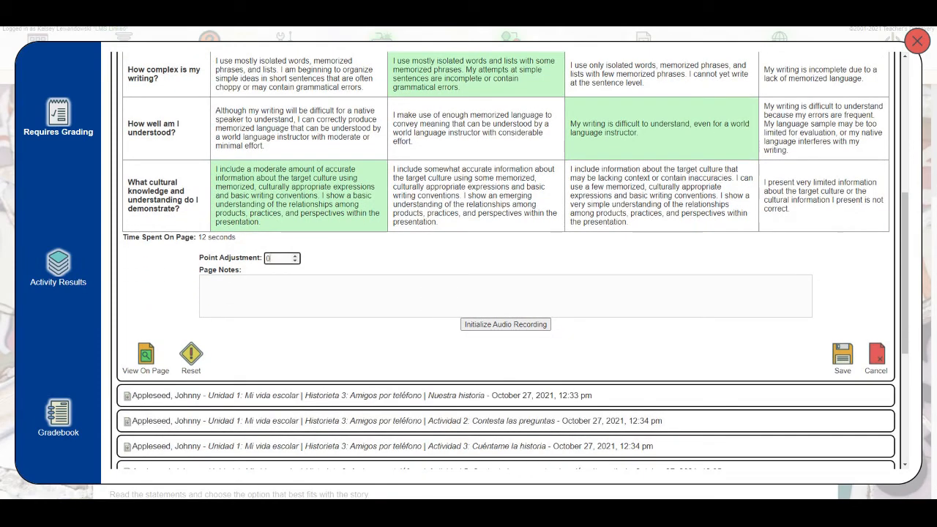
left_click(295, 255)
double_click(271, 259)
left_click(277, 258)
double_click(272, 258)
type("10")
key("BackSpace")
key("BackSpace")
left_click(359, 257)
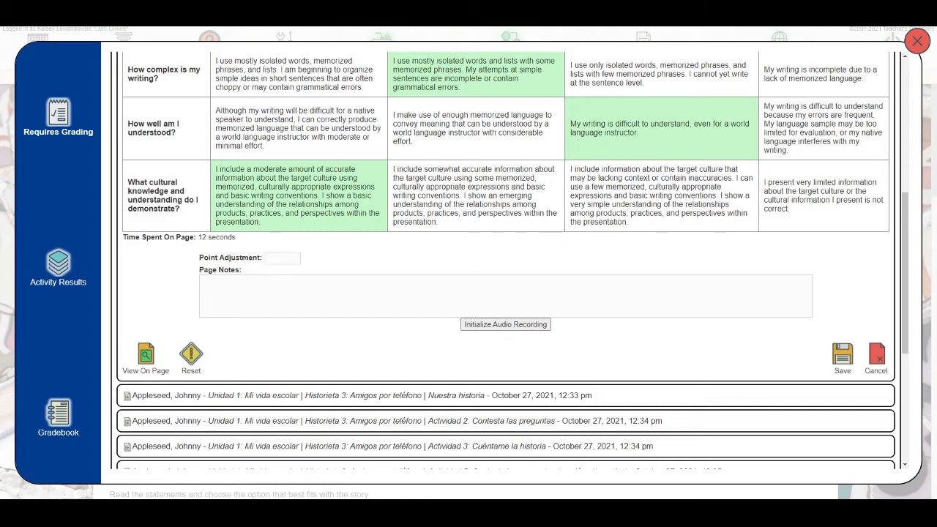
Add the page note "Good work!" and record a short audio feedback clip for the submission
left_click(351, 291)
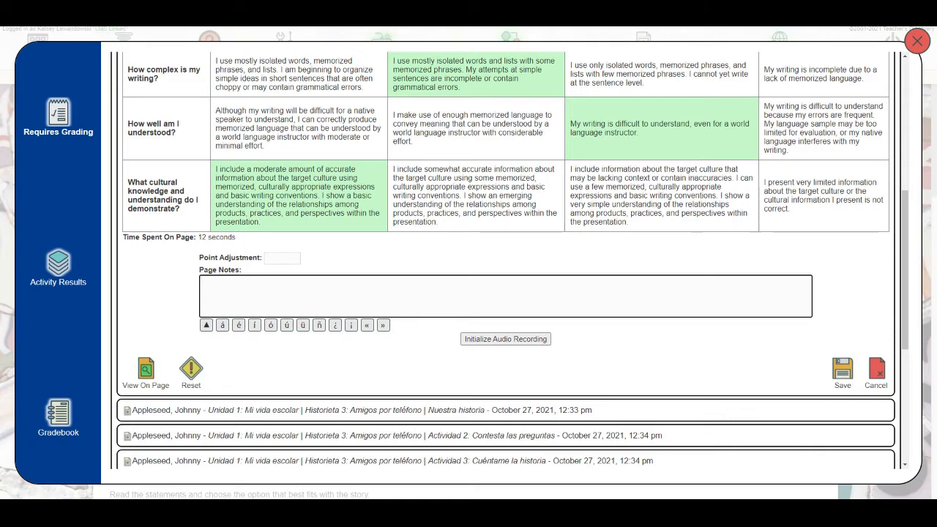
type("Good work!")
left_click(491, 343)
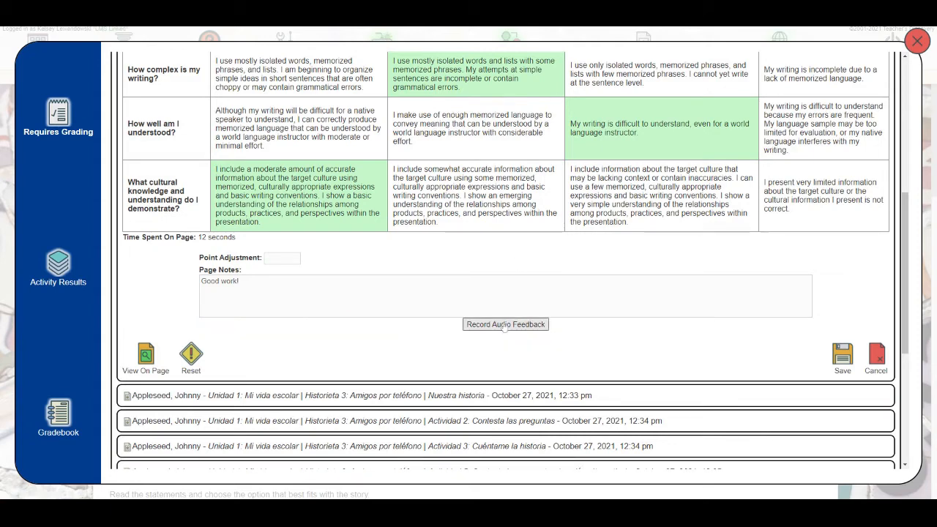
left_click(498, 328)
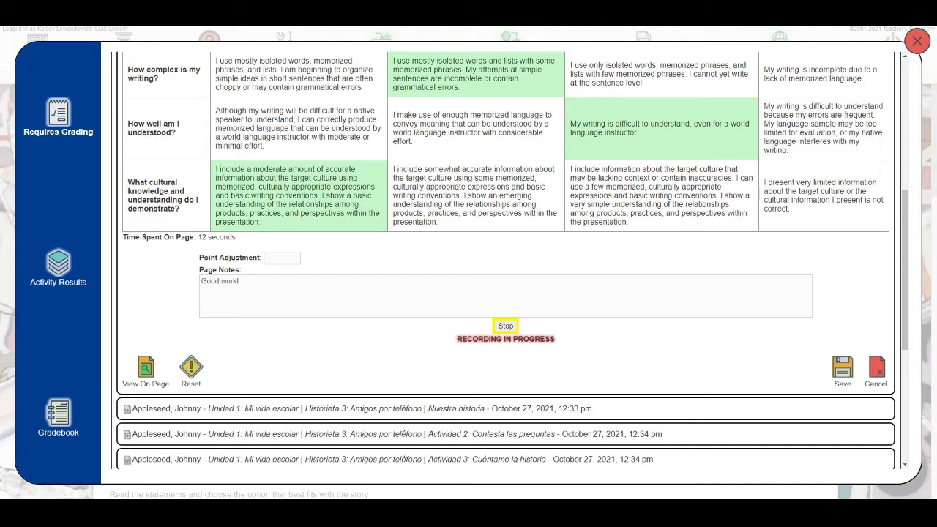
left_click(503, 329)
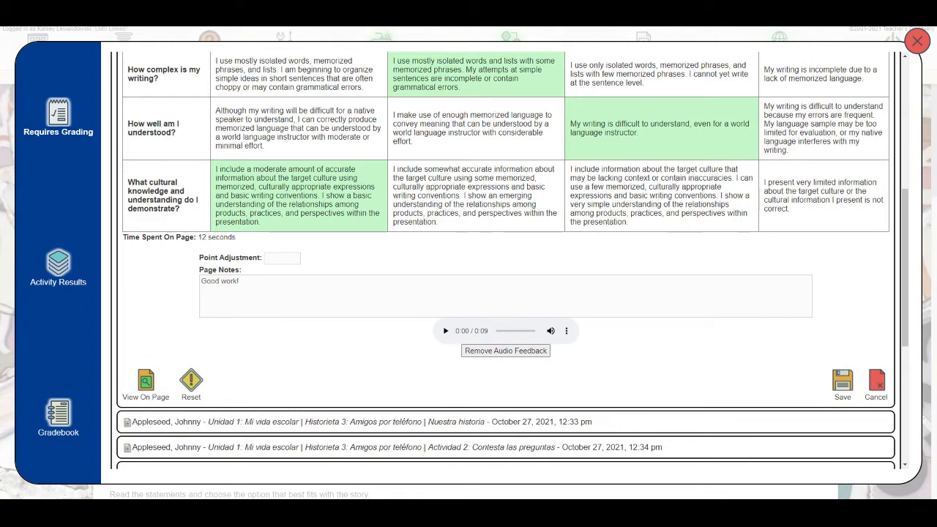
Review the student's answer and rubric on the original activity page, and save the grading of ¡Mi historia original!
scroll(652, 331, "down", 1)
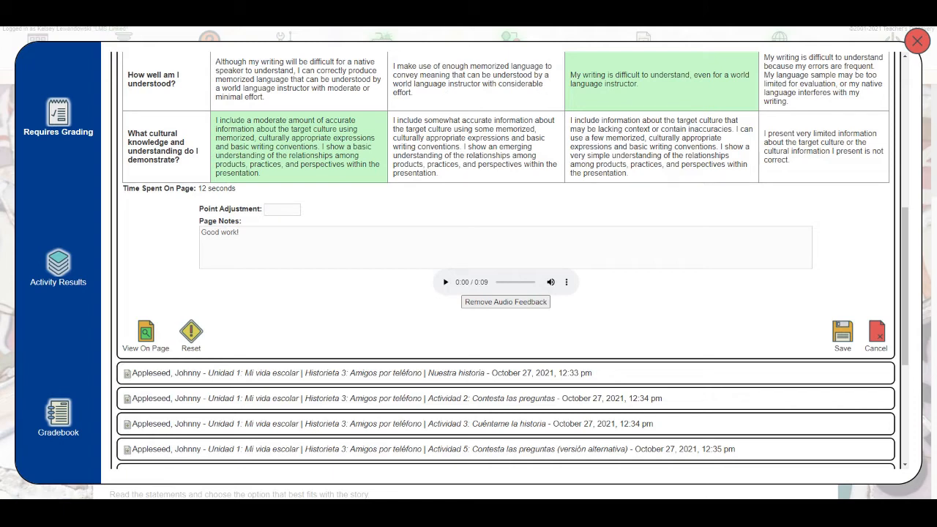
left_click(148, 333)
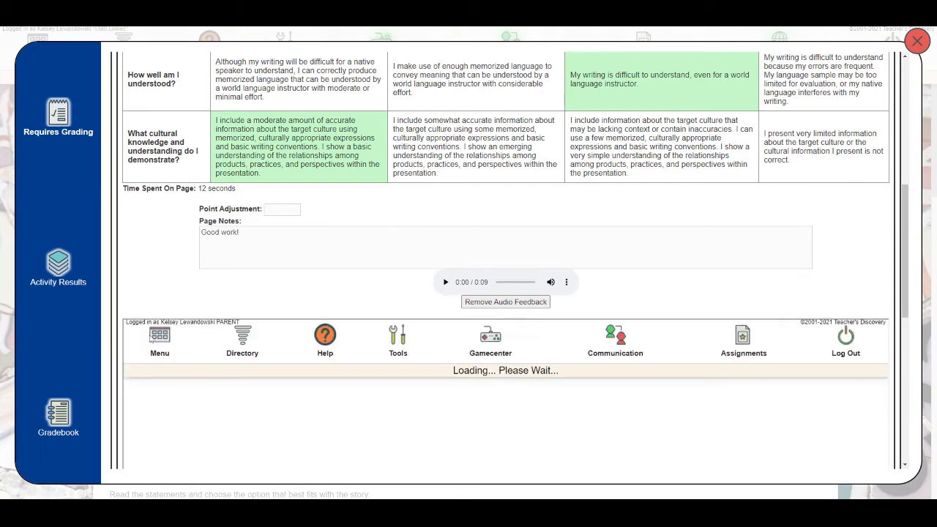
scroll(380, 303, "down", 4)
scroll(375, 213, "down", 2)
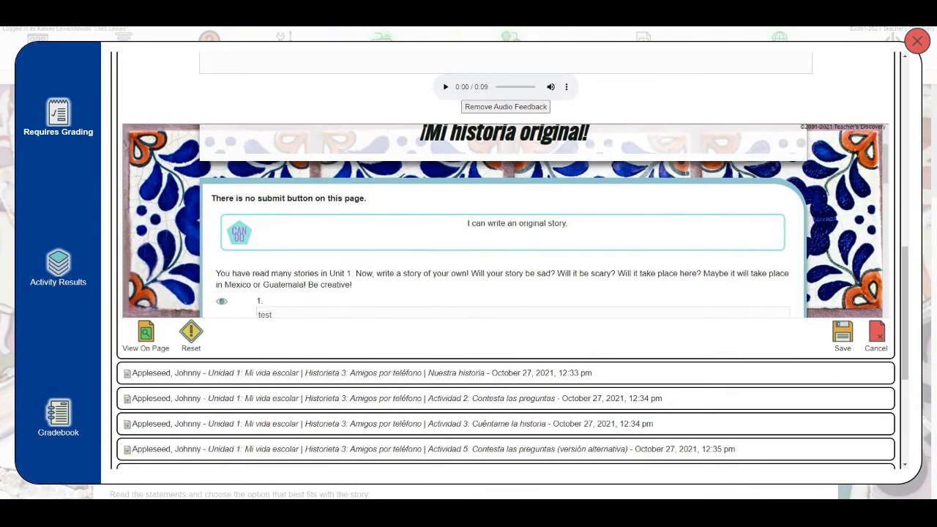
scroll(384, 215, "down", 3)
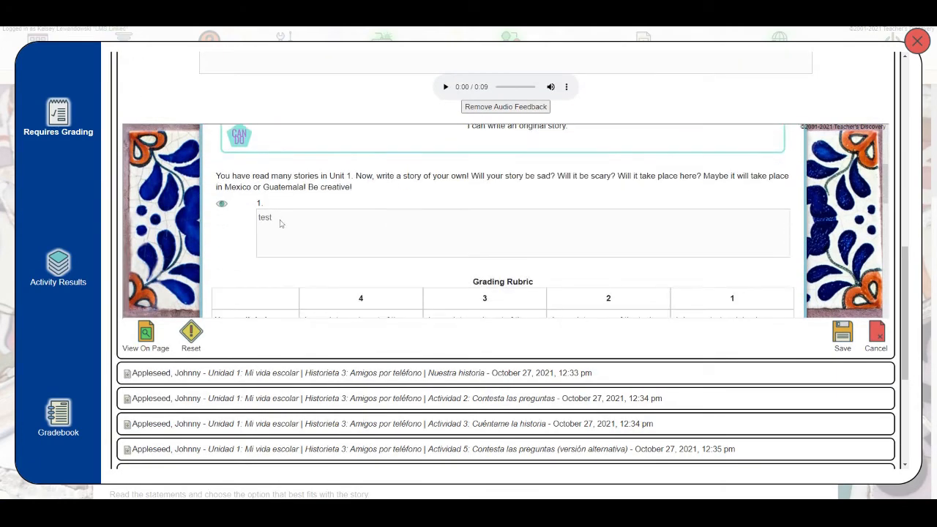
scroll(520, 229, "down", 3)
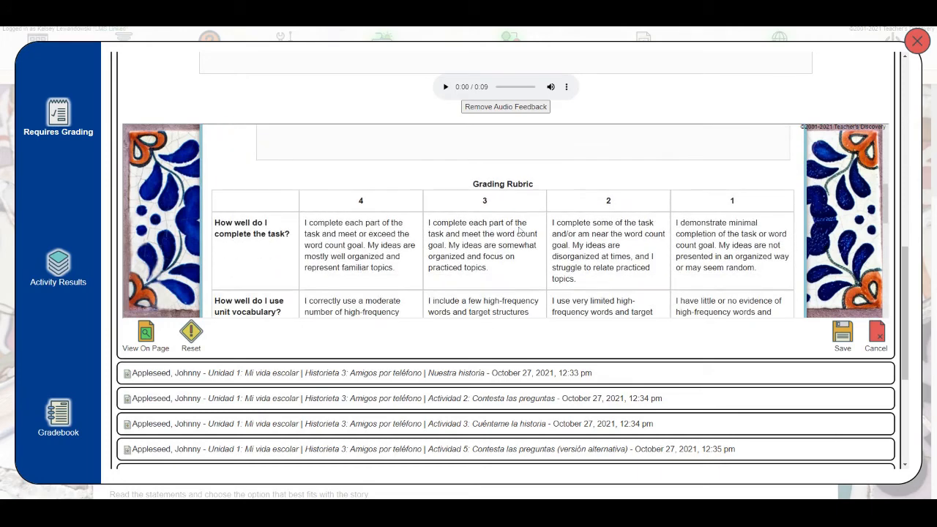
scroll(520, 229, "up", 3)
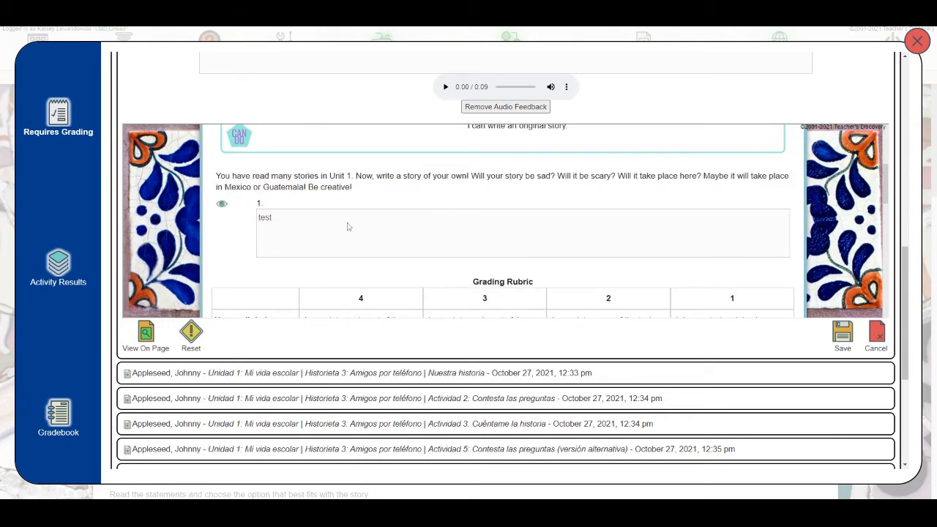
scroll(348, 227, "down", 2)
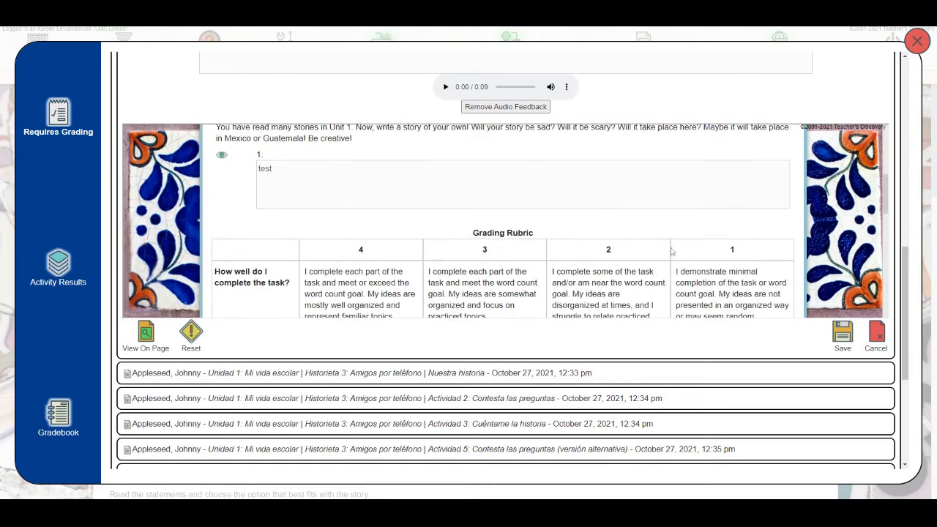
left_click(846, 333)
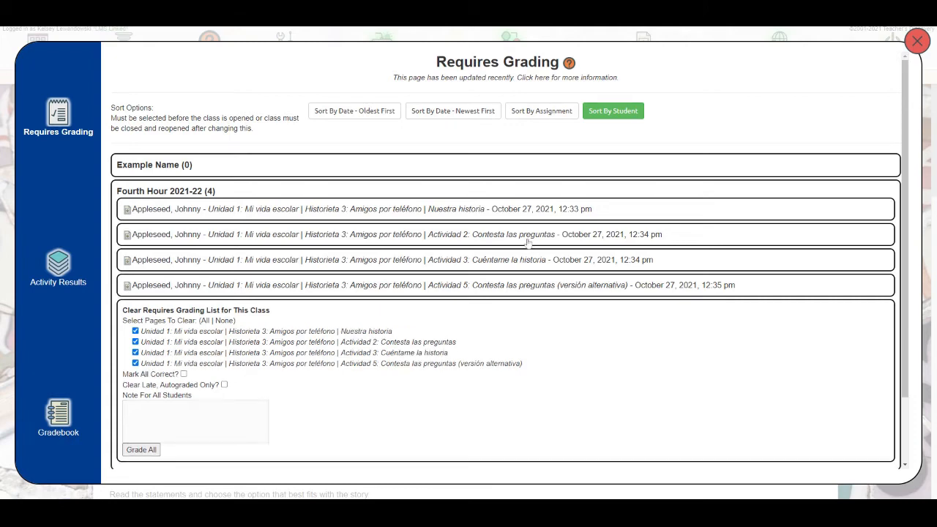
Open the Nuestra historia submission and read the question and the student's answer
left_click(346, 210)
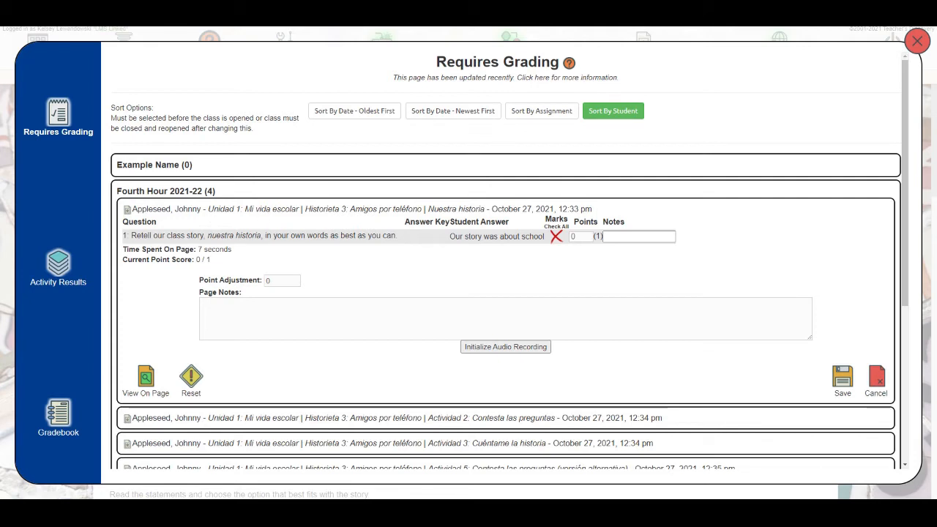
left_click_drag(136, 236, 423, 244)
left_click(337, 244)
left_click_drag(136, 236, 369, 239)
left_click(369, 239)
left_click_drag(450, 236, 539, 238)
left_click(539, 238)
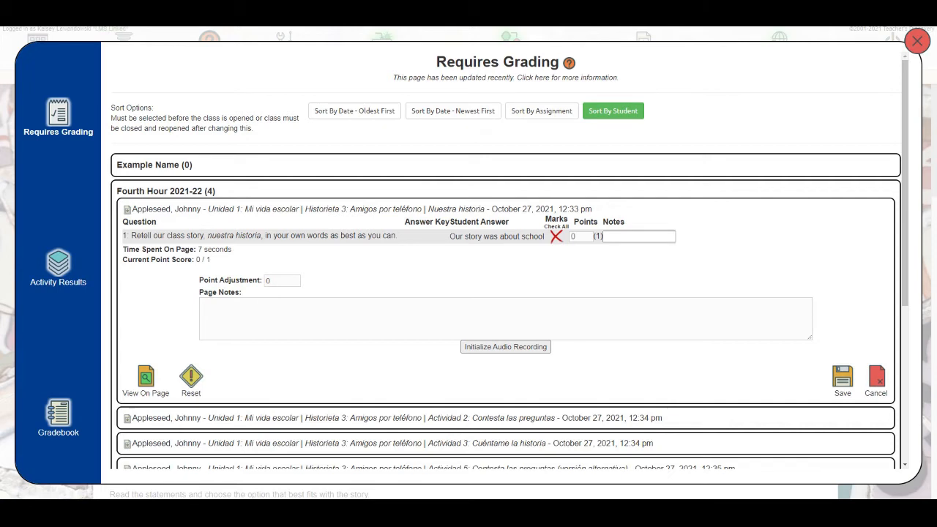
Mark the Nuestra historia answer as correct and set the page's point adjustment to 10
left_click(557, 240)
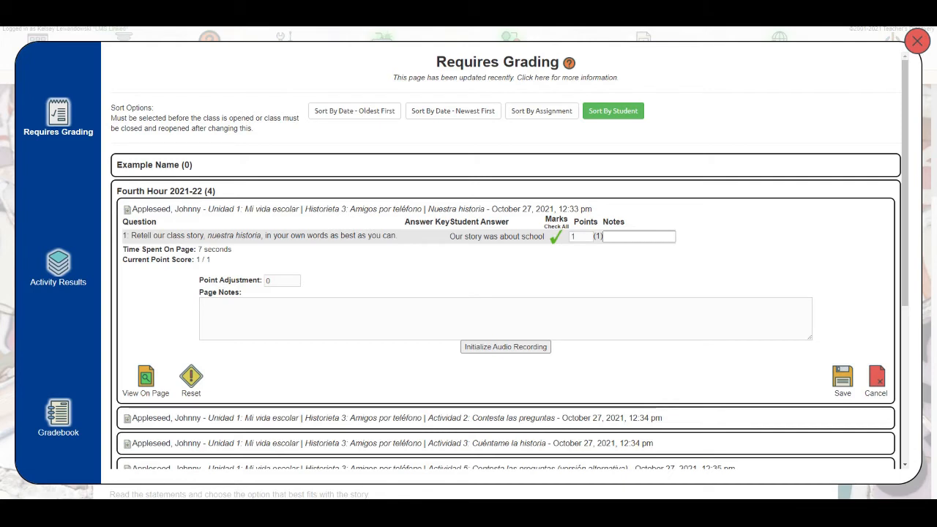
left_click(604, 236)
left_click(505, 318)
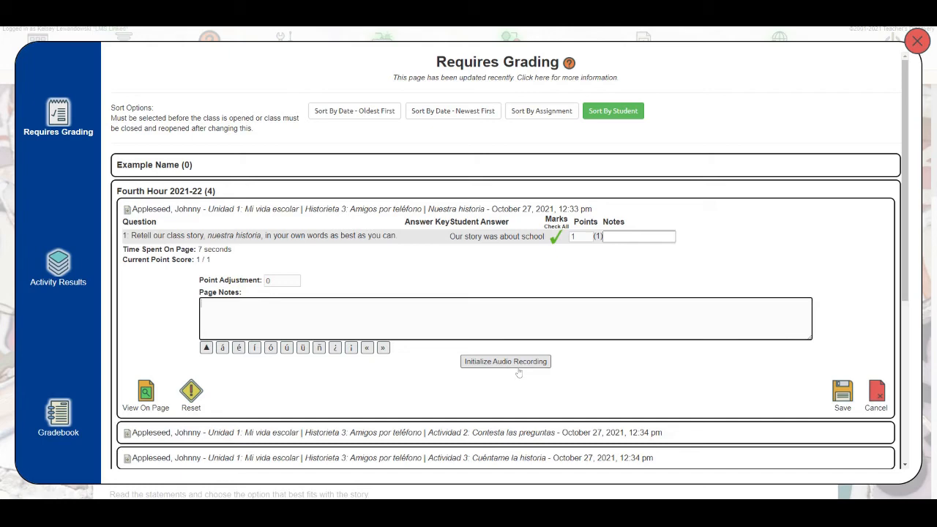
left_click(284, 281)
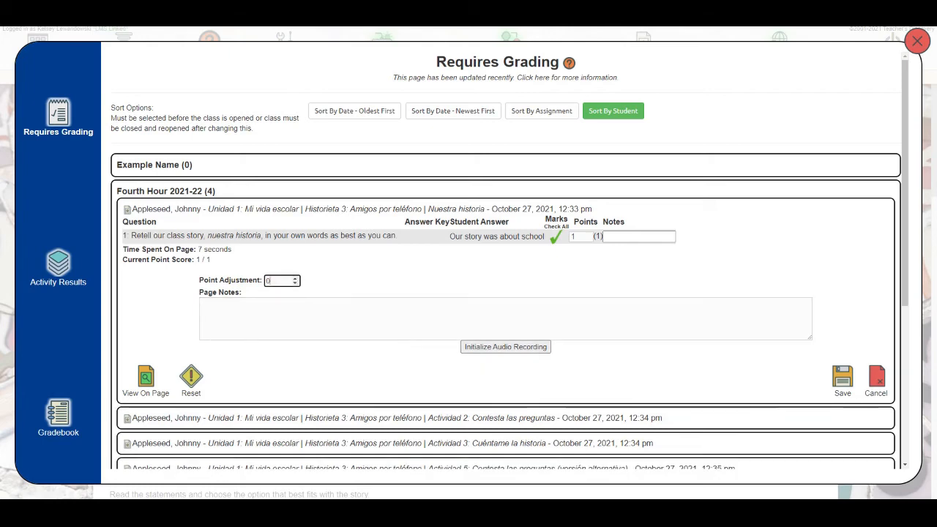
key("BackSpace")
type("10")
Expand the Actividad 2: Contesta las preguntas submission, examine its questions and suggested answers, and collapse it
scroll(666, 352, "down", 1)
scroll(666, 352, "down", 3)
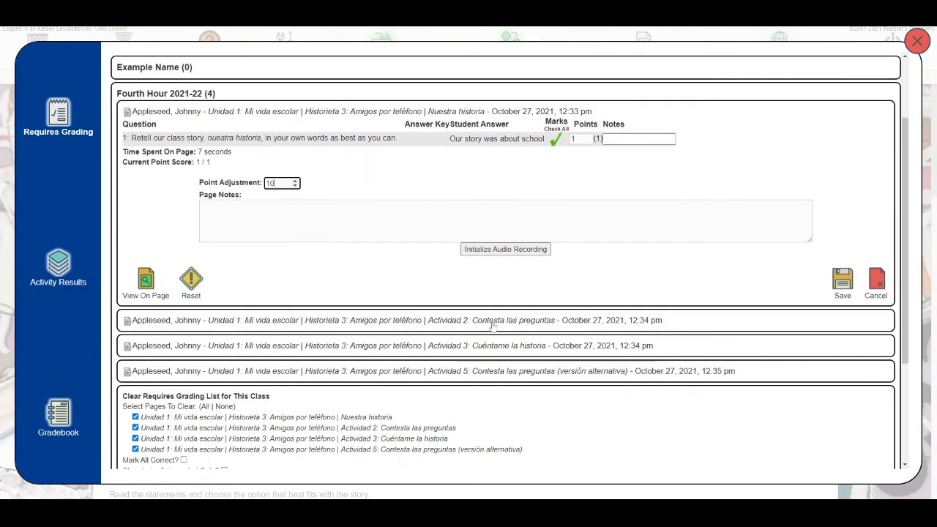
left_click(361, 323)
scroll(394, 311, "down", 1)
scroll(394, 311, "down", 1)
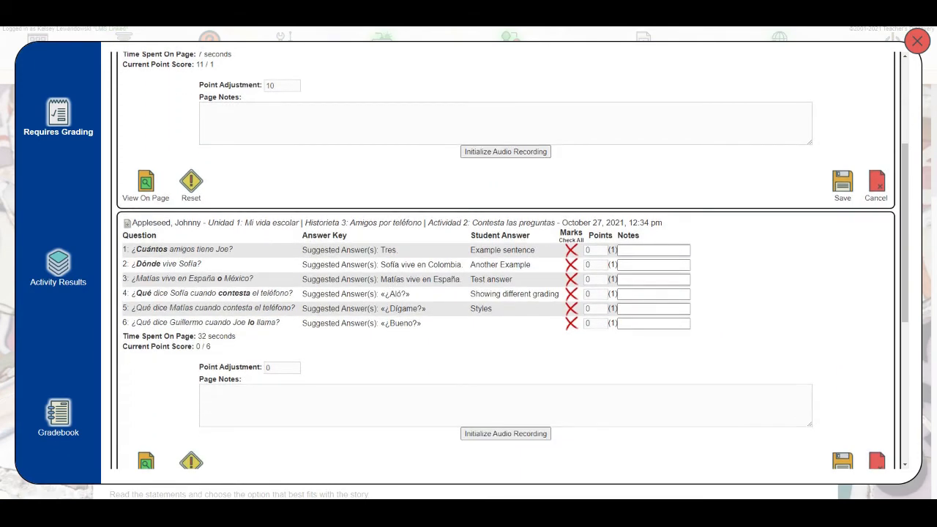
left_click_drag(149, 250, 401, 314)
left_click(401, 314)
left_click_drag(364, 230, 364, 227)
left_click(357, 223)
scroll(355, 307, "up", 2)
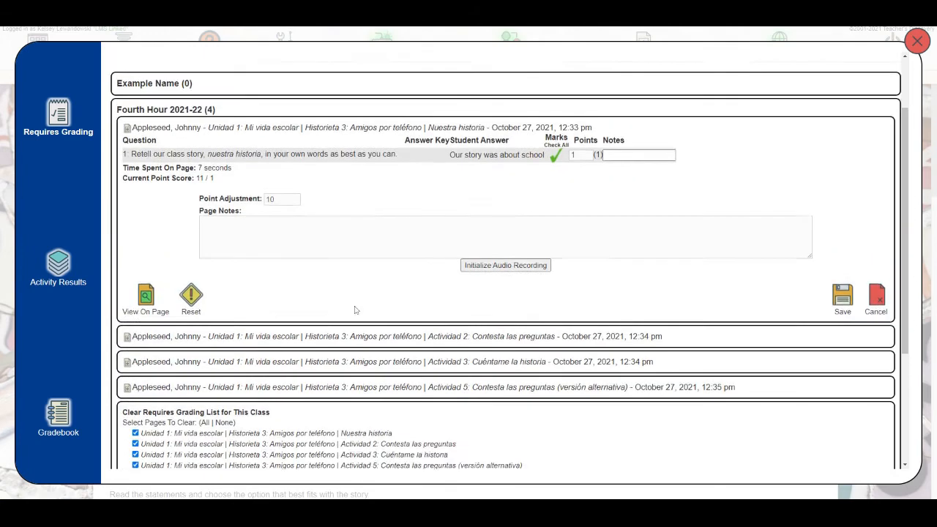
scroll(355, 310, "up", 1)
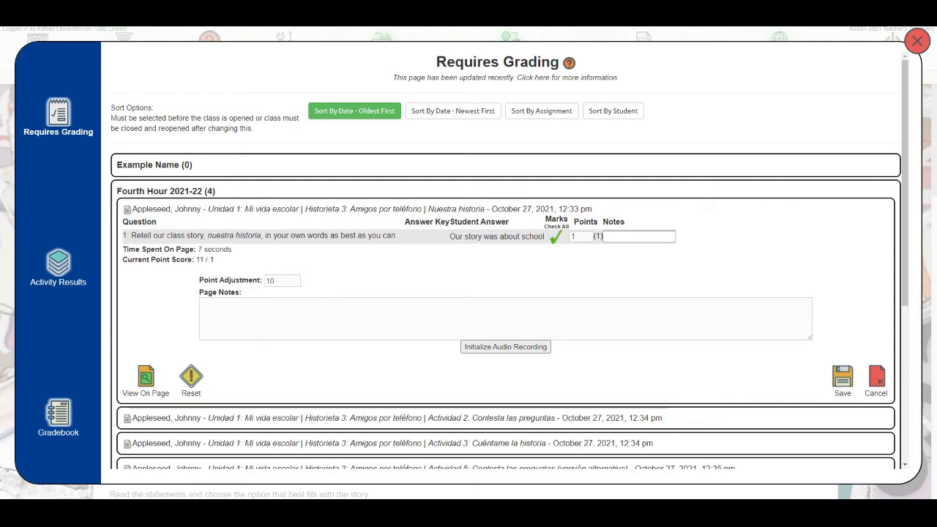
Select only Actividad 2: Contesta las preguntas and Actividad 3: Cuéntame la historia as pages to clear for the Fourth Hour 2021-22 class
left_click_drag(455, 236, 489, 237)
left_click(491, 240)
scroll(505, 264, "down", 3)
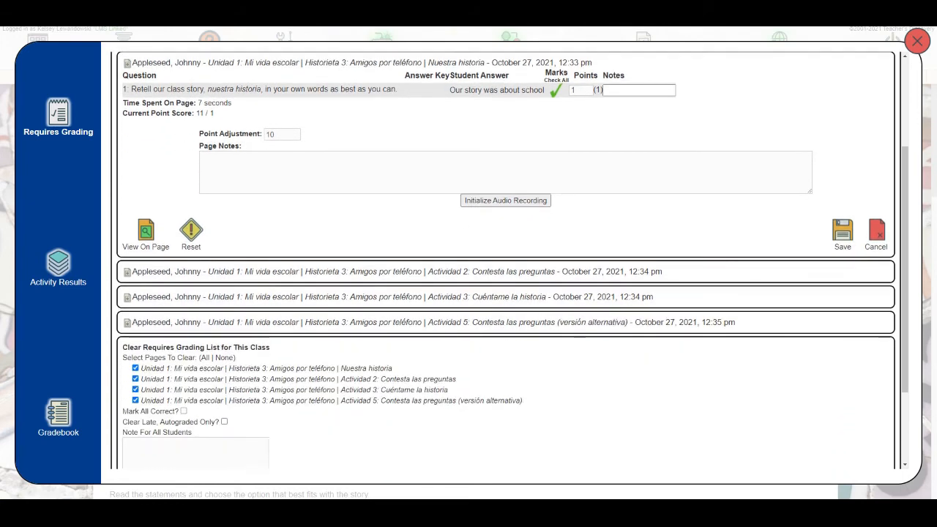
scroll(505, 263, "down", 1)
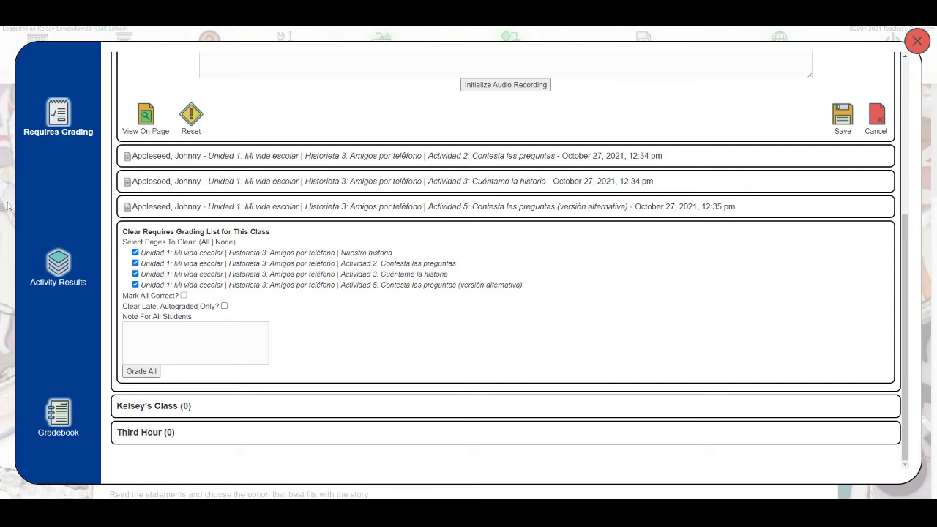
left_click_drag(122, 242, 246, 249)
left_click(226, 242)
left_click(205, 242)
left_click(224, 243)
left_click(134, 262)
left_click(134, 274)
Enable Clear Late, Autograded Only for the class's grading list, leaving Mark All Correct off
left_click(184, 295)
left_click(184, 295)
triple_click(151, 308)
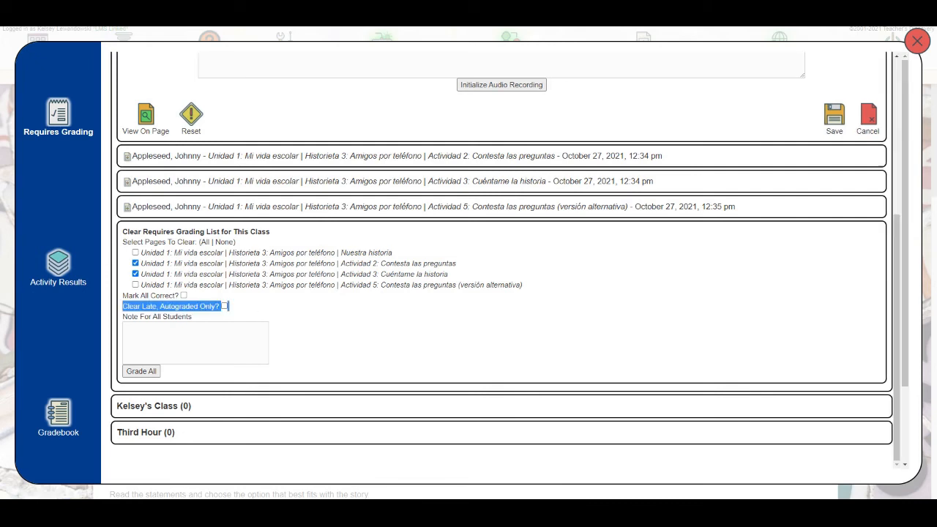
left_click(232, 312)
left_click(224, 306)
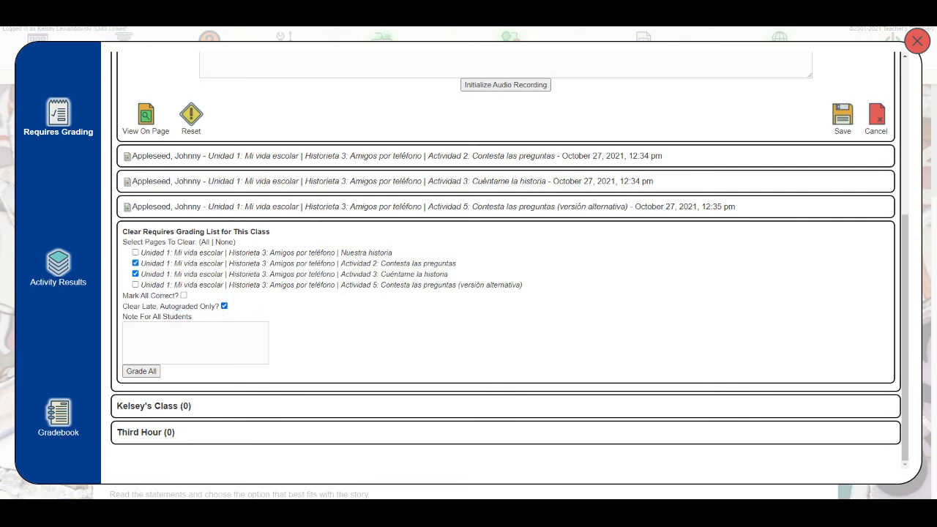
Exclude Actividad 3 from the pages to clear, keep Actividad 2 selected, and enable Mark All Correct
left_click(135, 274)
left_click(134, 263)
left_click(135, 264)
left_click(183, 295)
Add the note "Good job turning this in!" for all students and grade all submissions on the selected page
left_click(184, 333)
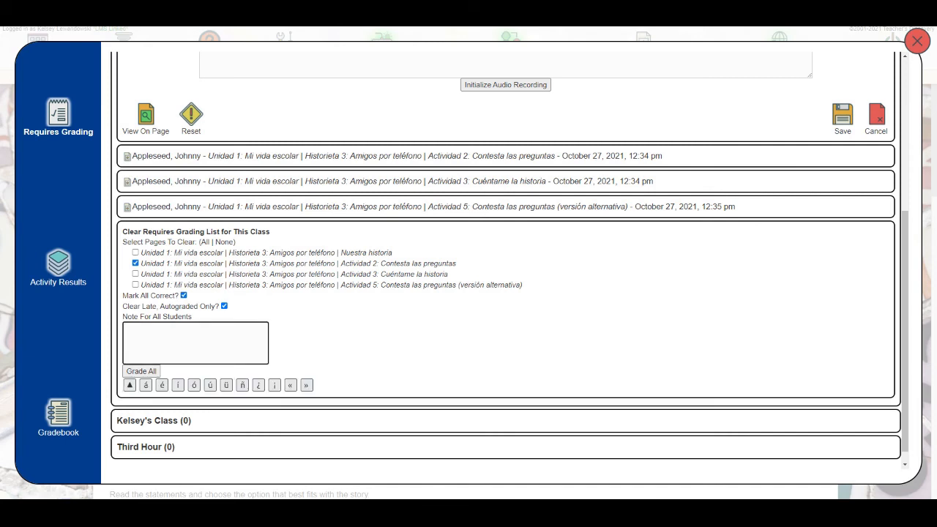
type("Good job r")
type("urning this in!")
left_click(143, 372)
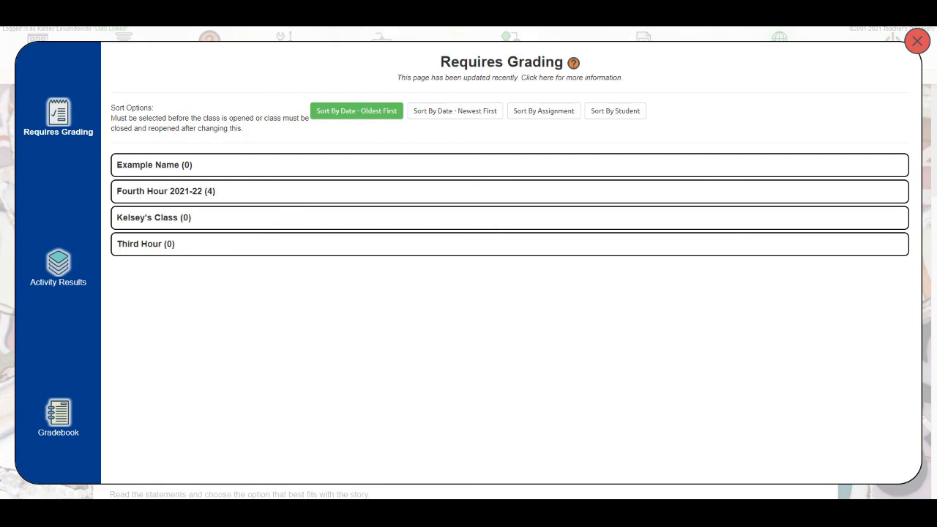
Close the Requires Grading list and open the Help guide from the activity page
left_click(920, 42)
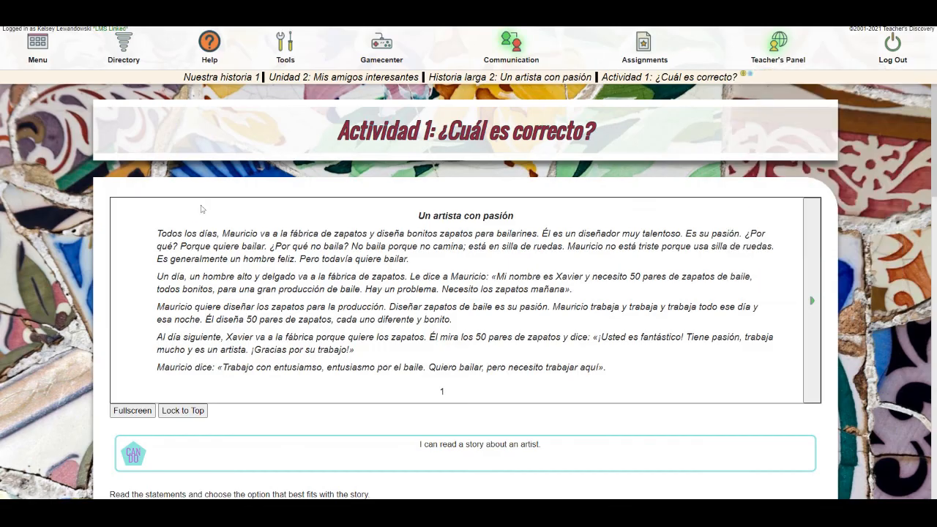
left_click(220, 55)
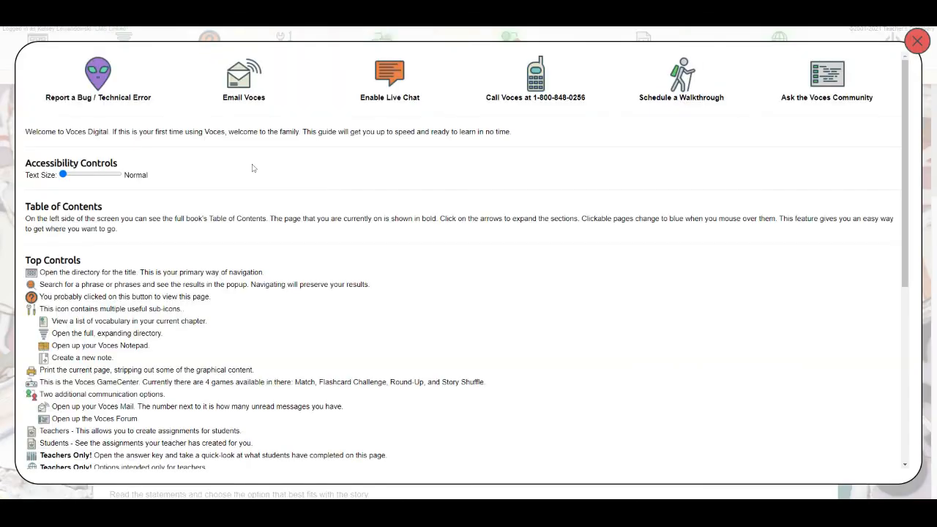